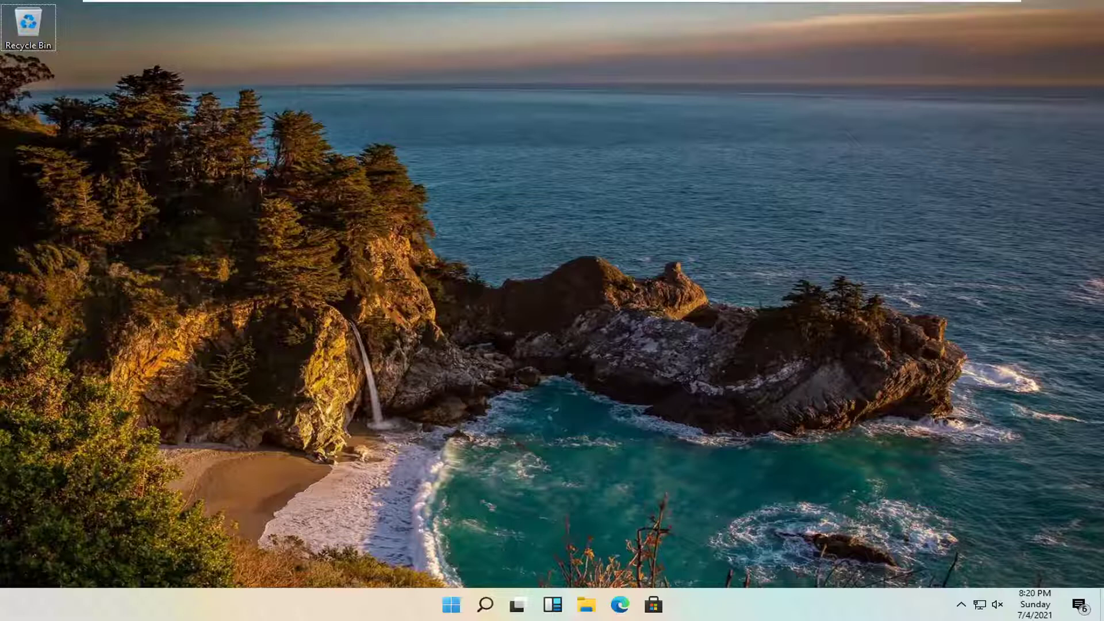
Open the browser and search Google for 'nvidia graphics card drivers'
left_click(620, 604)
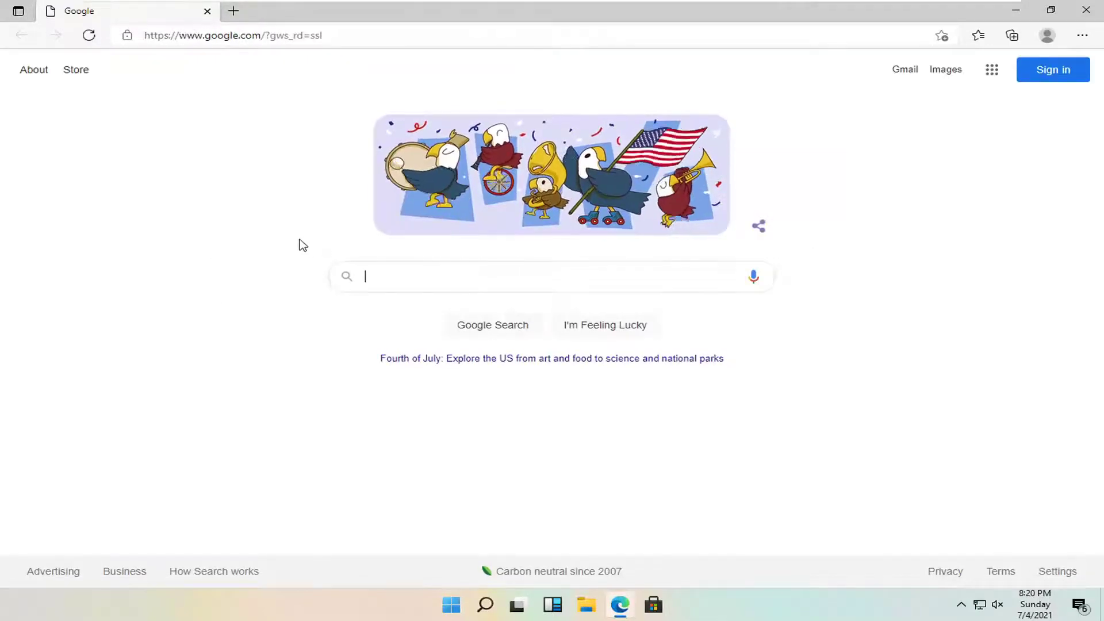
type("nvidia graphics card dri")
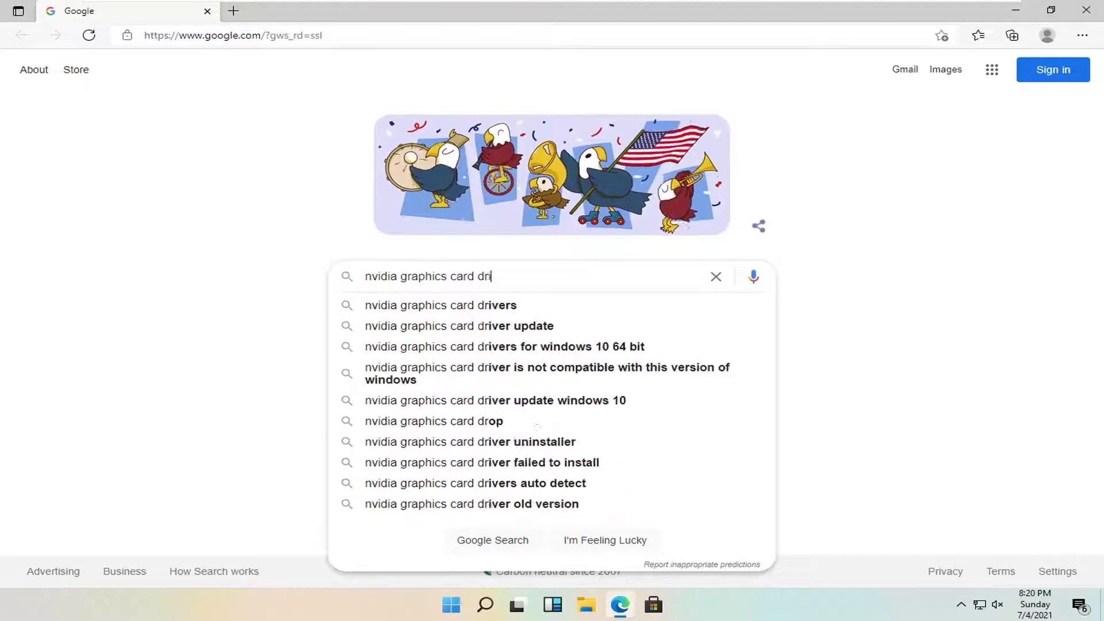
type("vers")
key("Return")
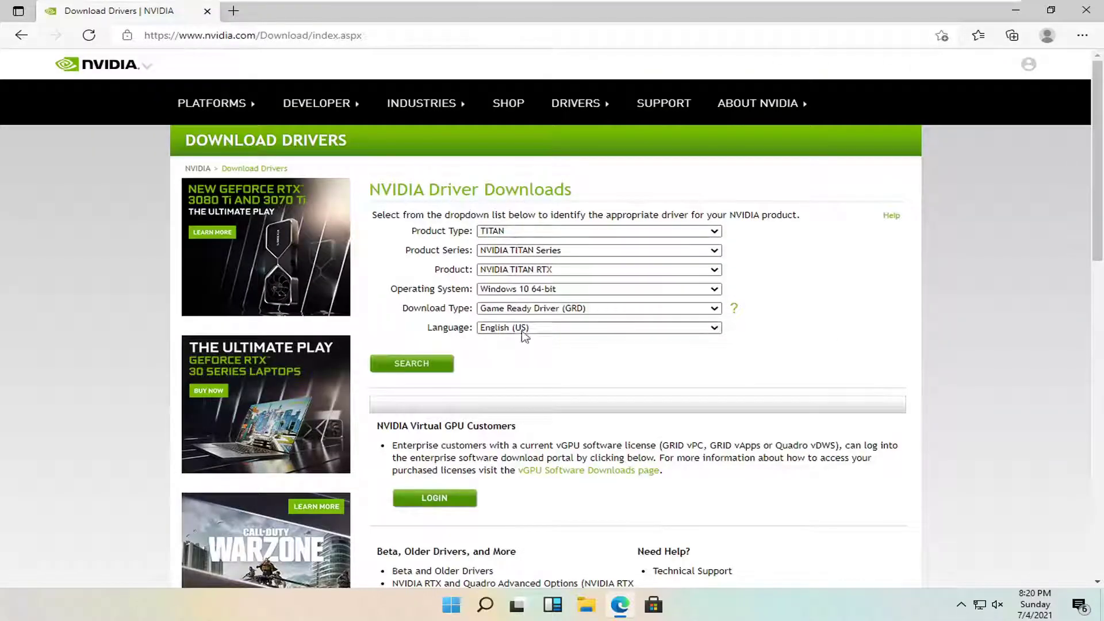
scroll(545, 320, "down", 1)
scroll(544, 320, "down", 2)
scroll(545, 323, "down", 2)
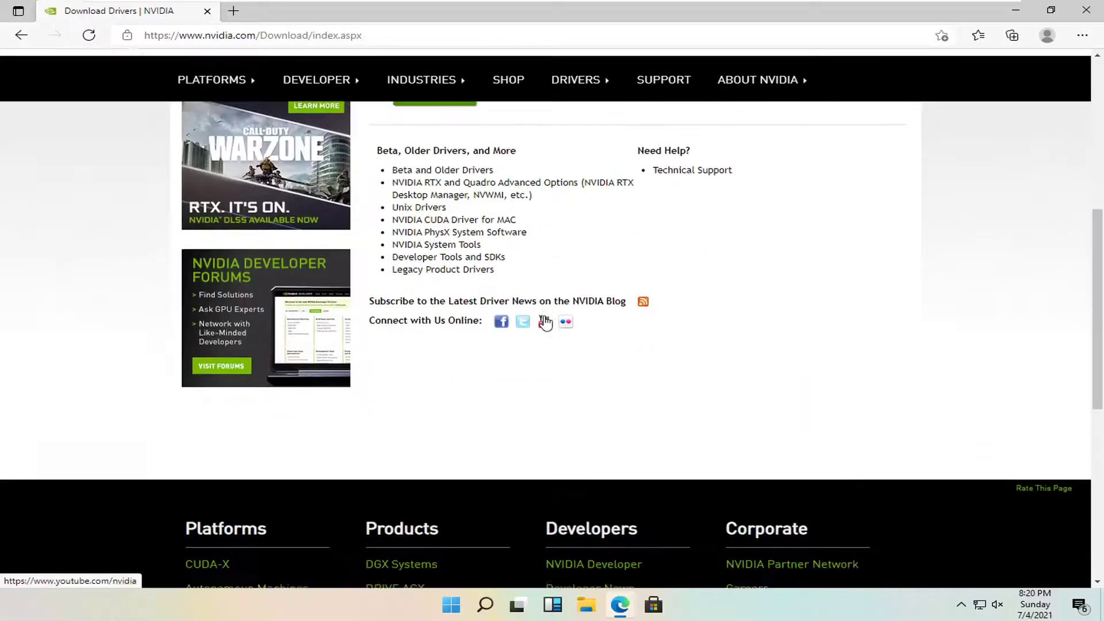
scroll(544, 320, "down", 4)
scroll(715, 406, "up", 9)
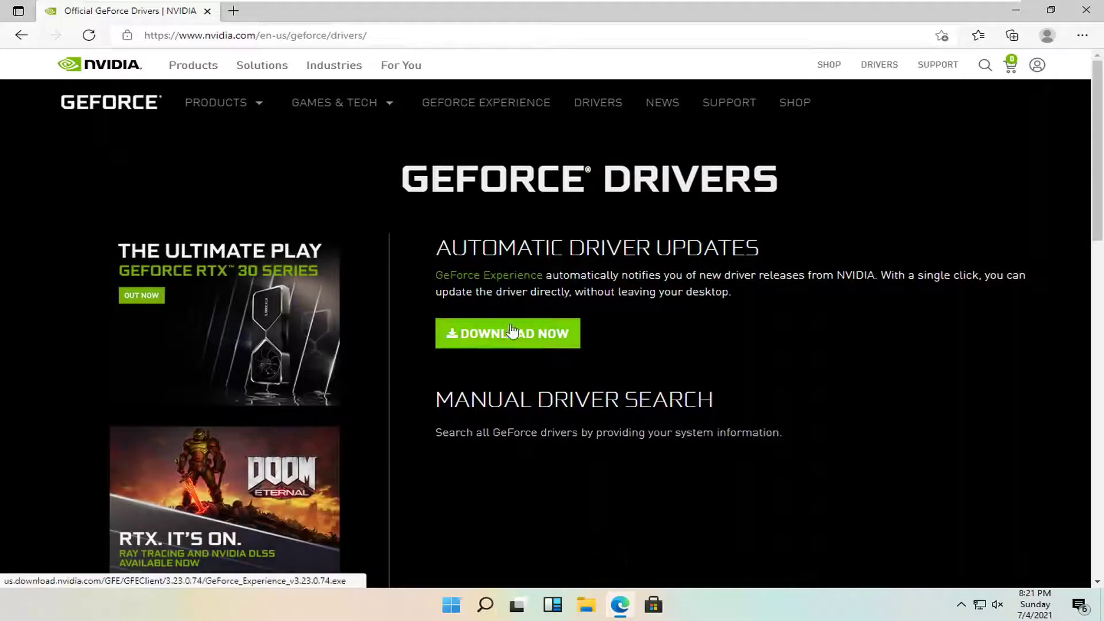
Download the 123 MB GeForce Experience installer from NVIDIA's GeForce Drivers page
left_click(491, 334)
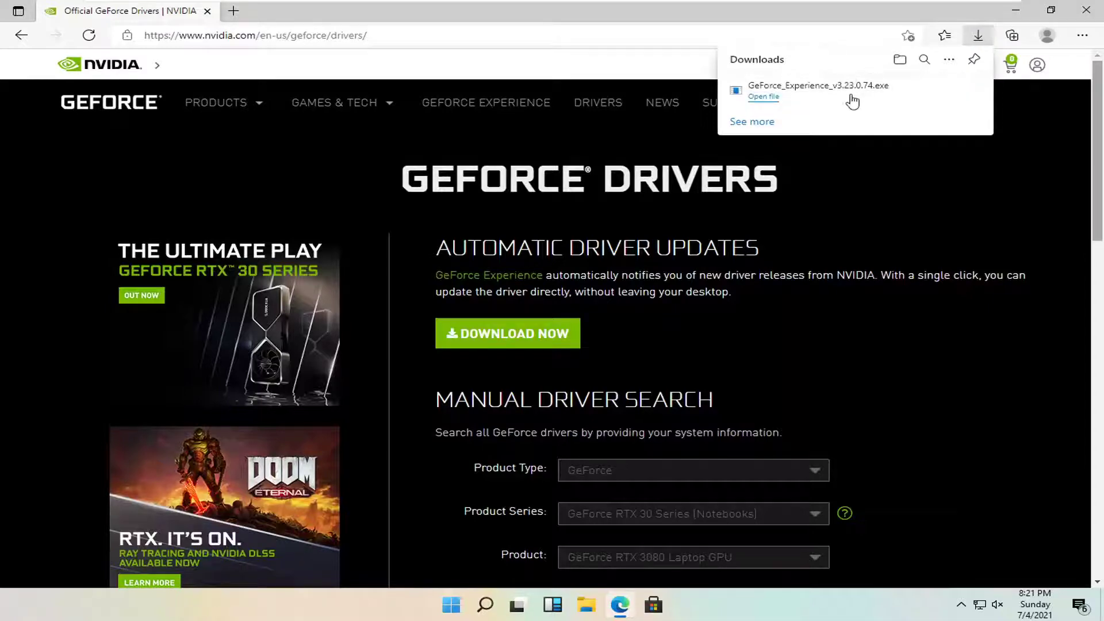
Open the downloaded GeForce Experience installer and approve the User Account Control prompt
left_click(837, 94)
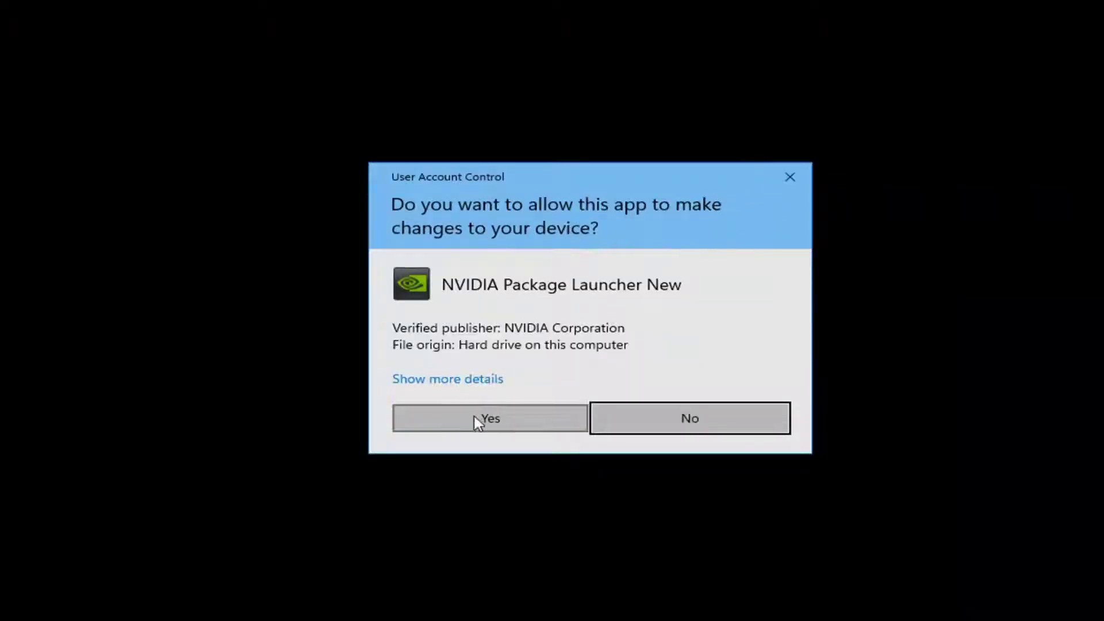
left_click(478, 420)
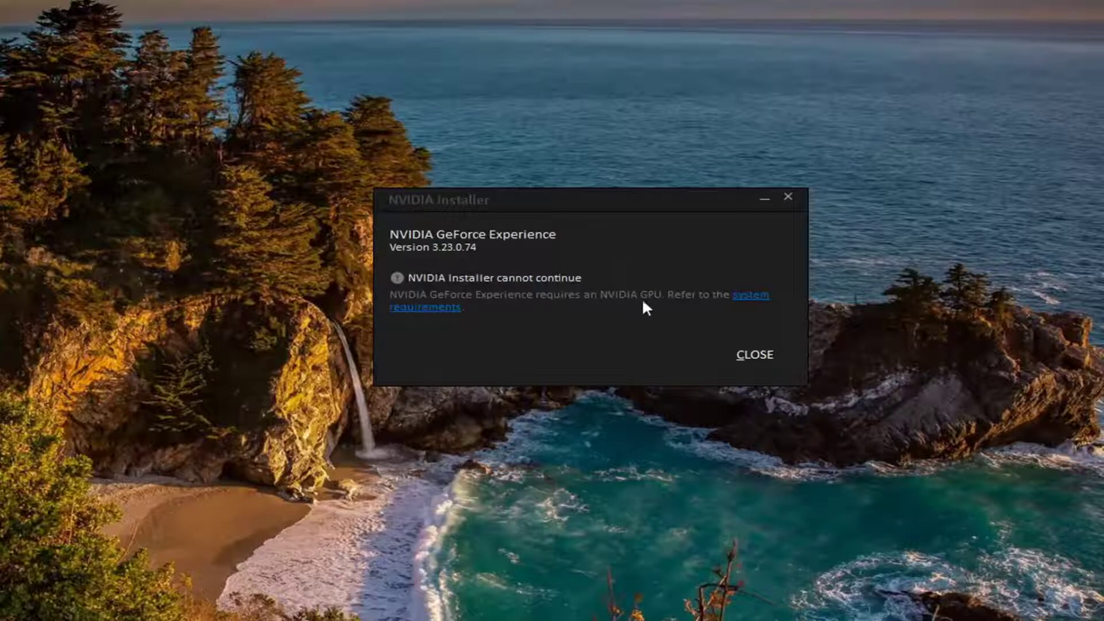
Move the 'NVIDIA Installer cannot continue' dialog higher, then close it
left_click_drag(579, 211, 617, 106)
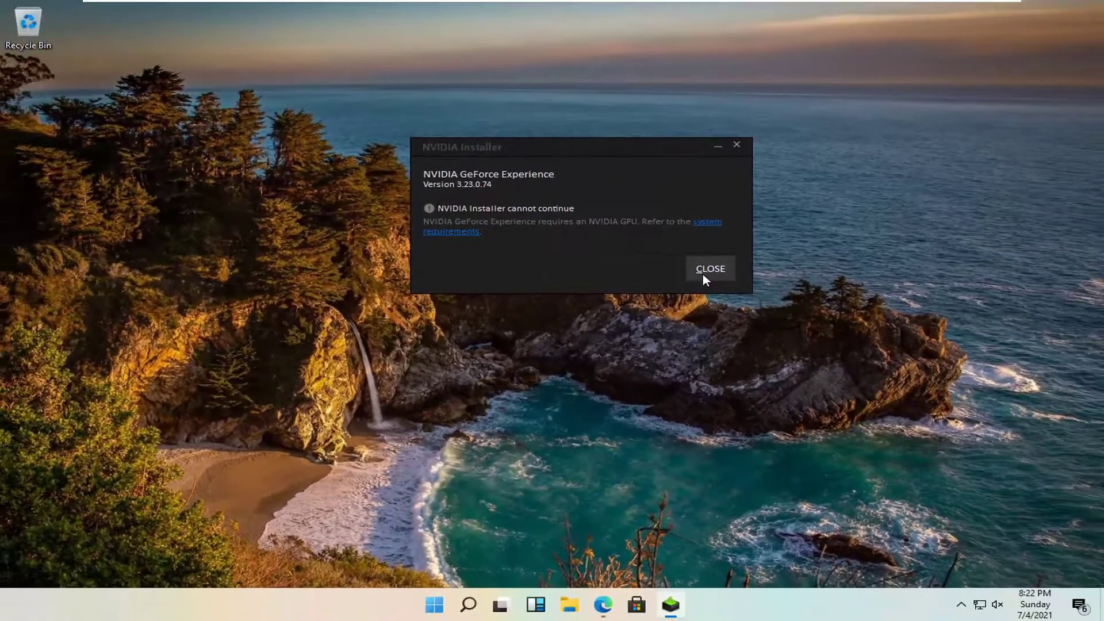
left_click(702, 273)
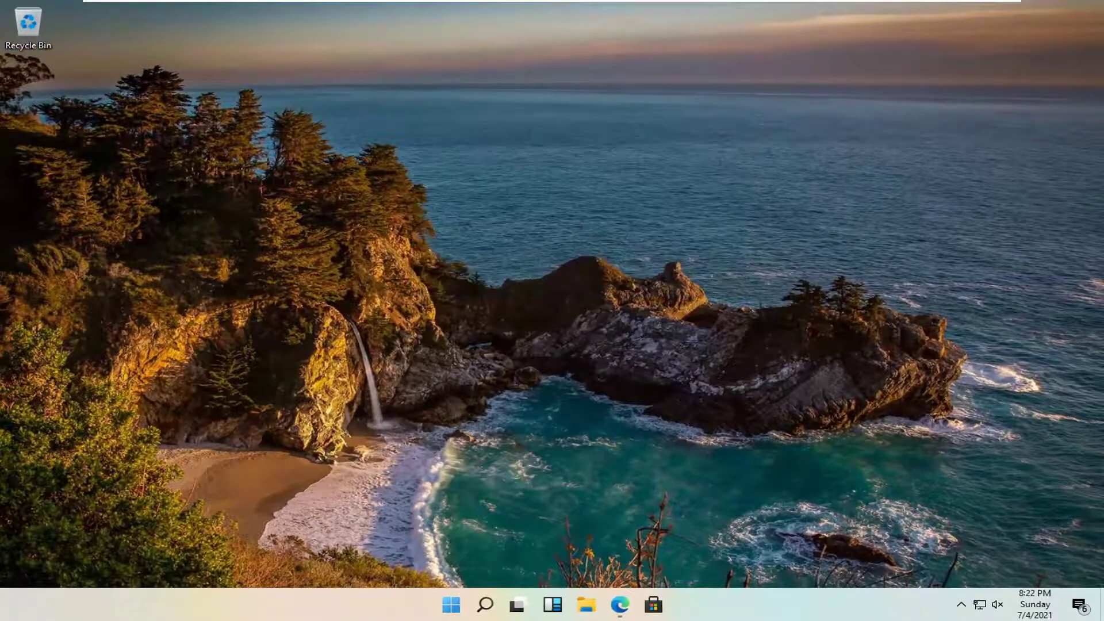